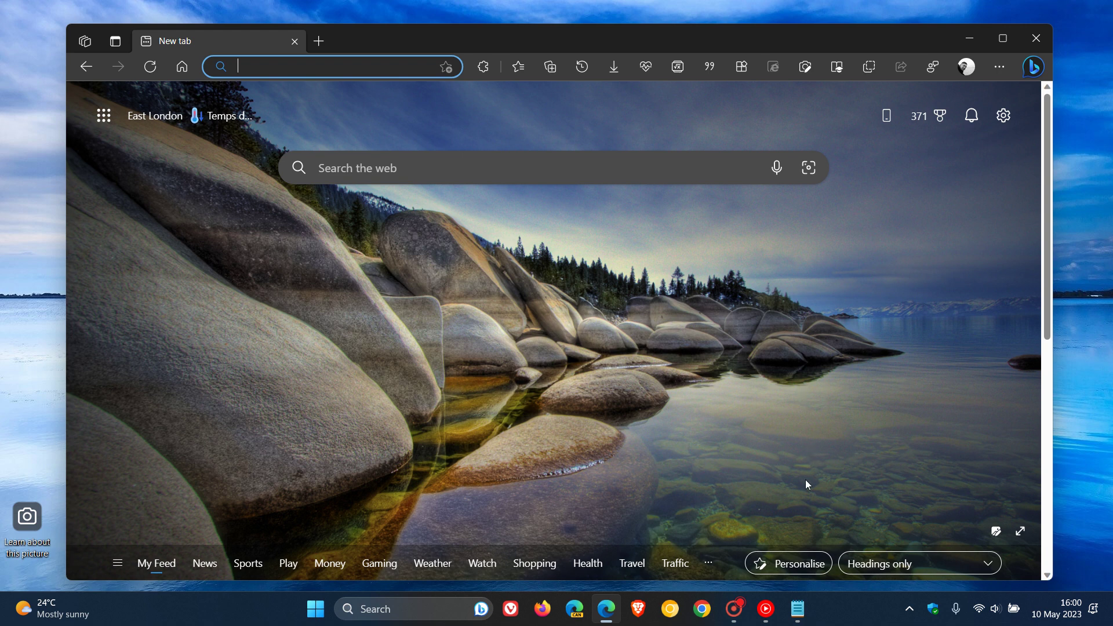
# Copy the flag --enable-features=msVisualRejuvMica from the Notepad document and minimize Notepad
pyautogui.click(798, 608)
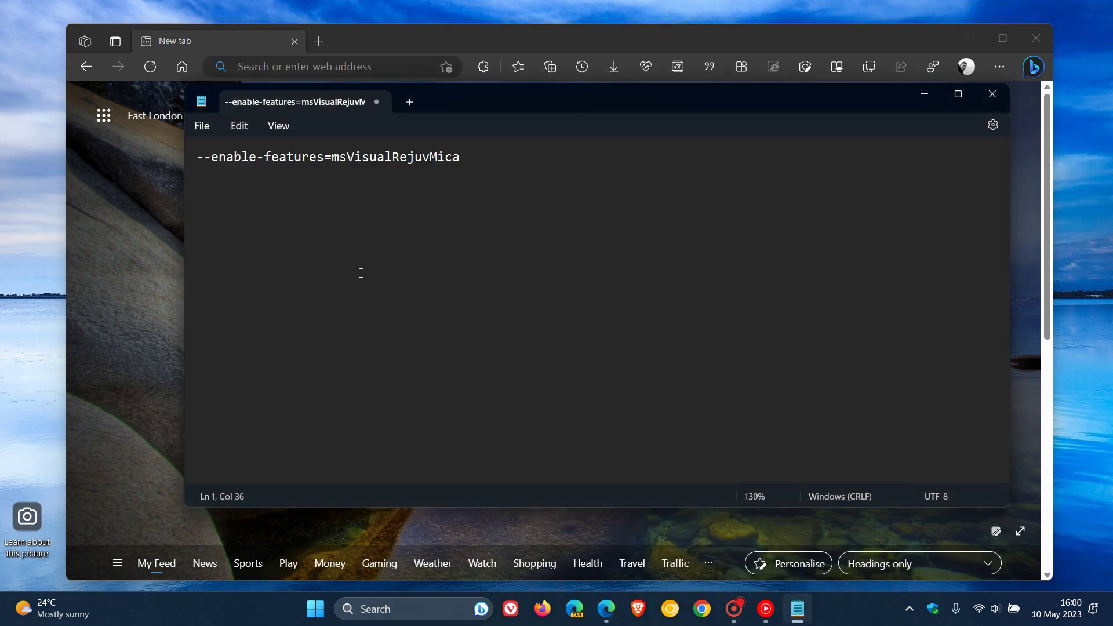
pyautogui.moveTo(198, 159); pyautogui.dragTo(461, 158)
pyautogui.rightClick(417, 160)
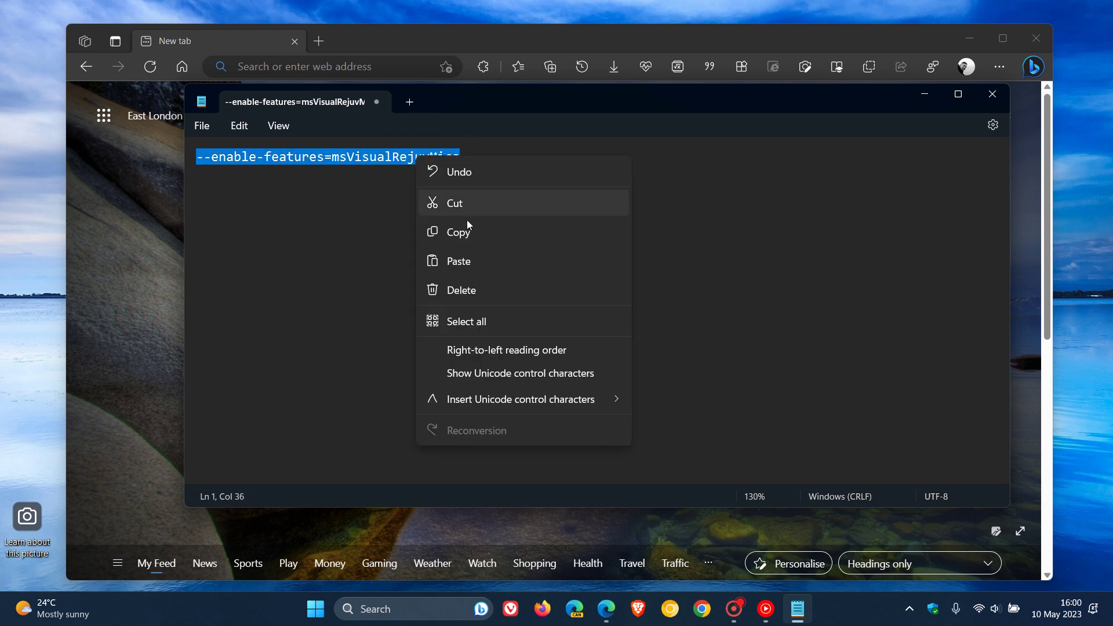
pyautogui.click(477, 238)
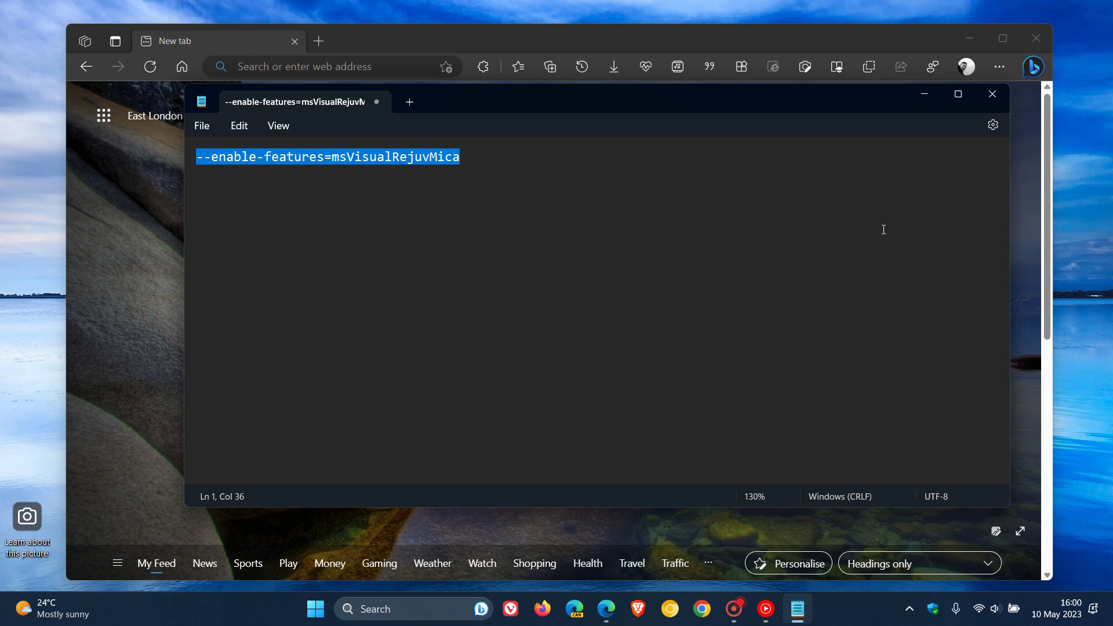
pyautogui.click(924, 95)
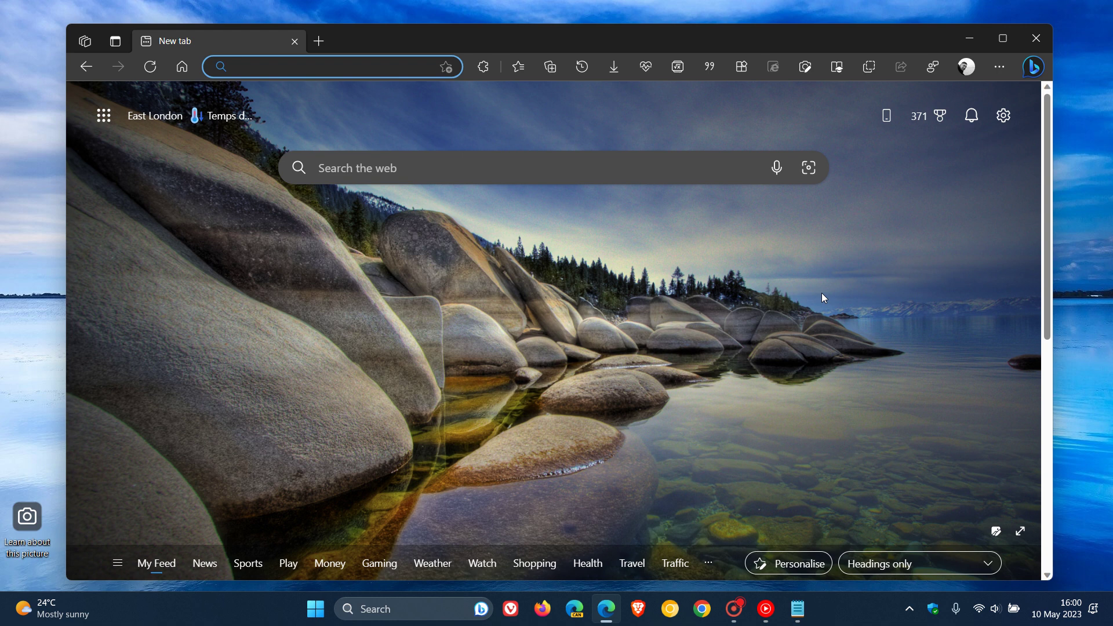
# Open the properties of the Microsoft Edge taskbar shortcut
pyautogui.rightClick(606, 608)
pyautogui.rightClick(610, 529)
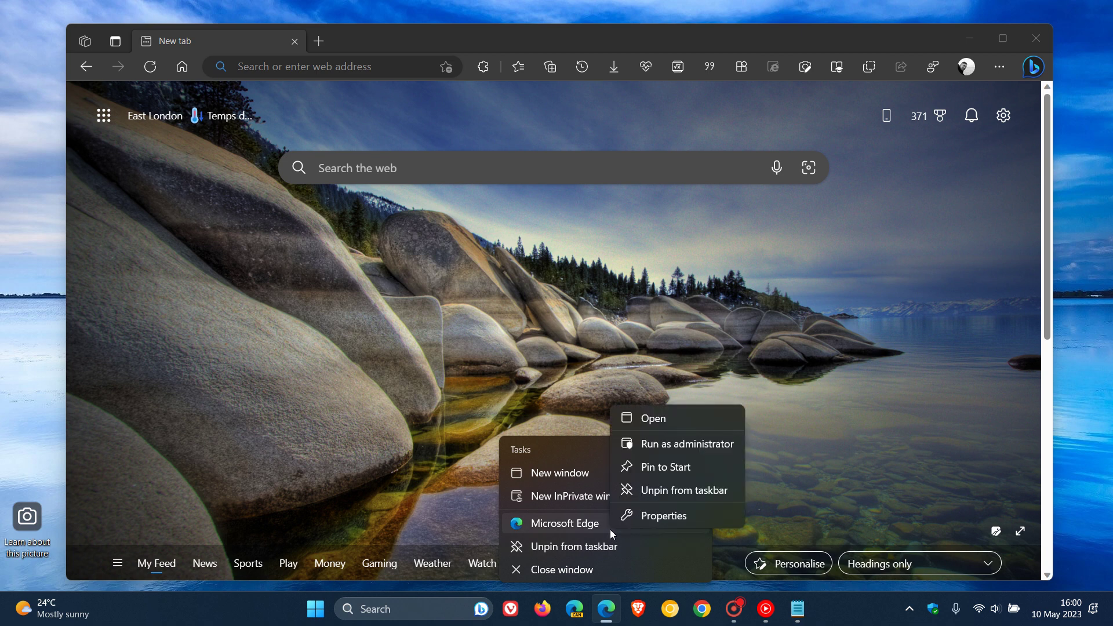
pyautogui.click(670, 516)
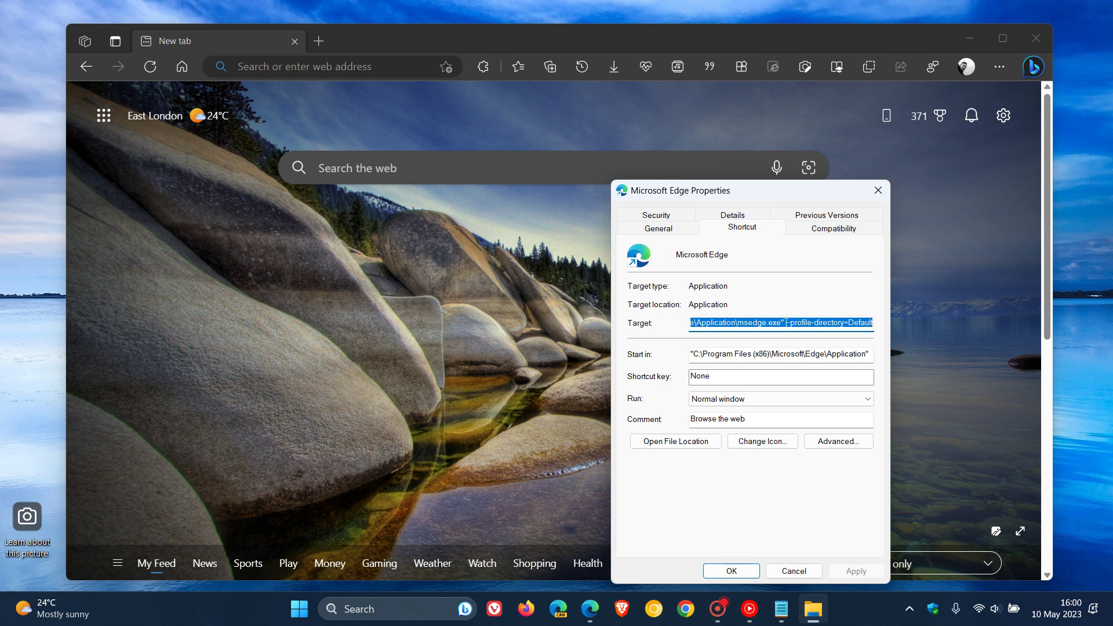
# Remove the --profile-directory=Default argument from the end of the shortcut's target, keeping the path through msedge.exe"
pyautogui.click(787, 322)
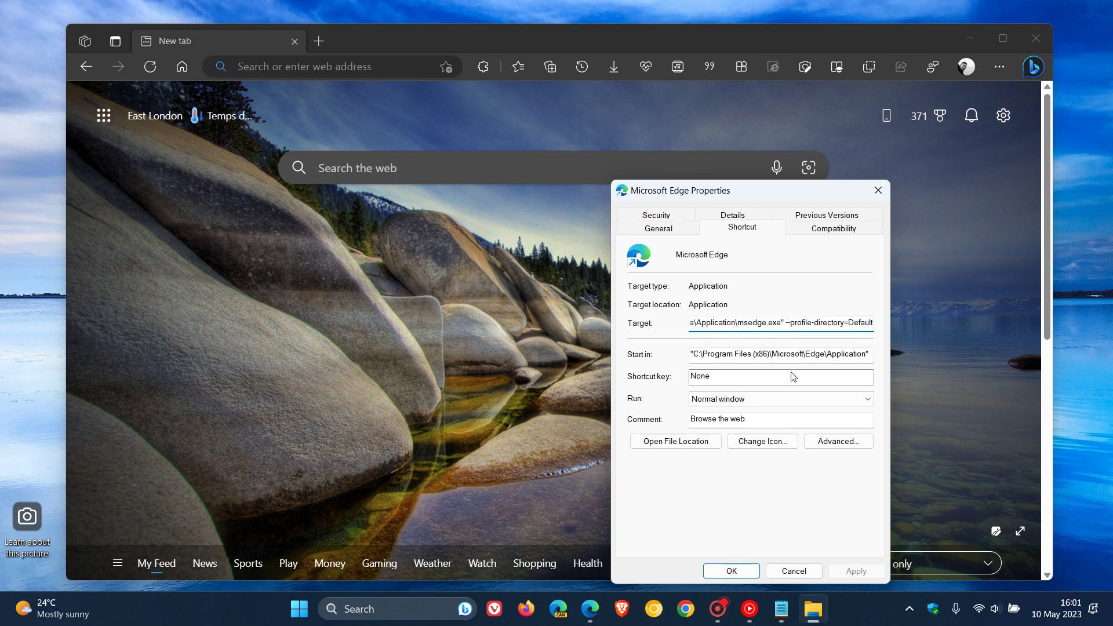
pyautogui.press('BackSpace')
pyautogui.press('BackSpace')
pyautogui.press('BackSpace')
pyautogui.press('BackSpace')
pyautogui.press('BackSpace')
pyautogui.press('BackSpace')
pyautogui.press('BackSpace')
pyautogui.press('BackSpace')
pyautogui.press('BackSpace')
pyautogui.press('BackSpace')
pyautogui.press('BackSpace')
pyautogui.press('BackSpace')
pyautogui.press('BackSpace')
pyautogui.press('BackSpace')
pyautogui.press('BackSpace')
pyautogui.press('BackSpace')
pyautogui.press('BackSpace')
pyautogui.press('BackSpace')
pyautogui.press('BackSpace')
pyautogui.press('BackSpace')
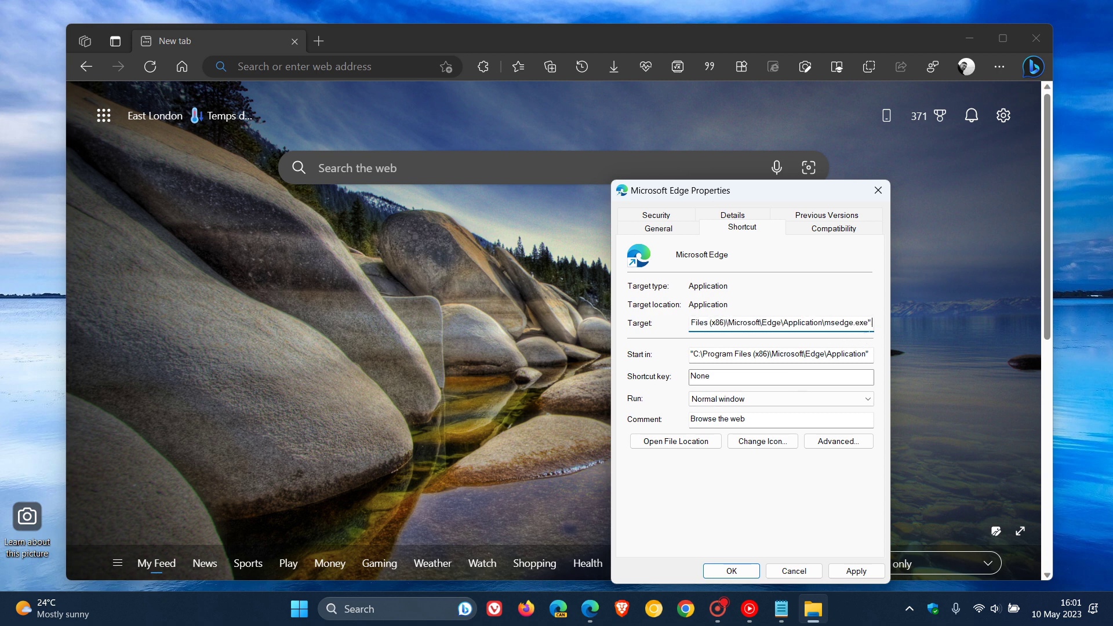
# Append the copied flag --enable-features=msVisualRejuvMica to the shortcut's target after msedge.exe" and apply the change
pyautogui.rightClick(871, 323)
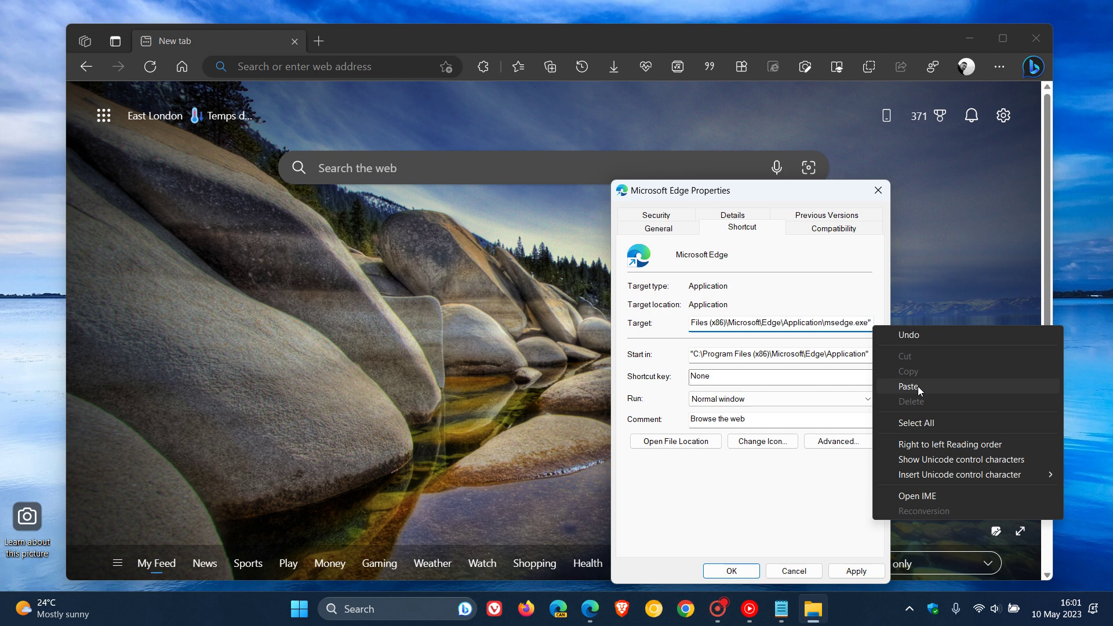
pyautogui.click(916, 385)
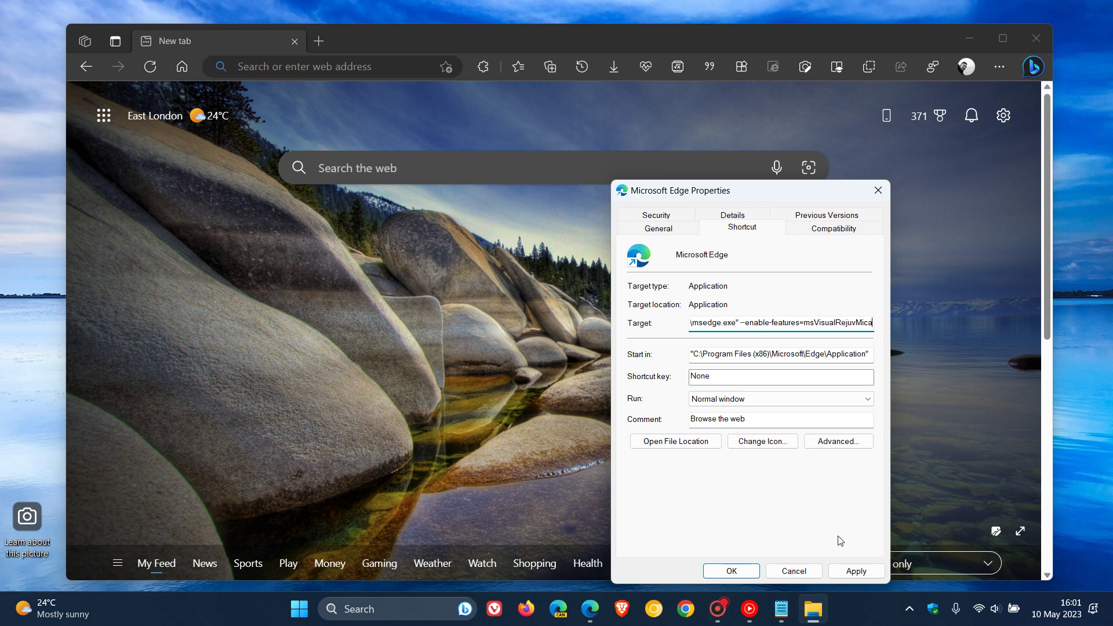
pyautogui.click(848, 572)
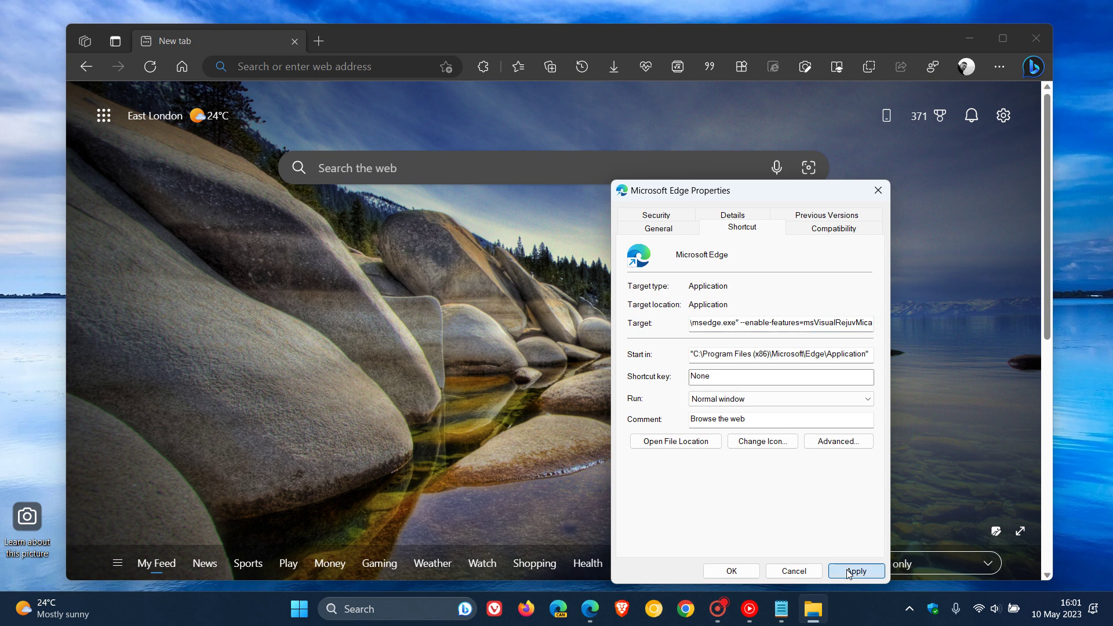
pyautogui.click(731, 571)
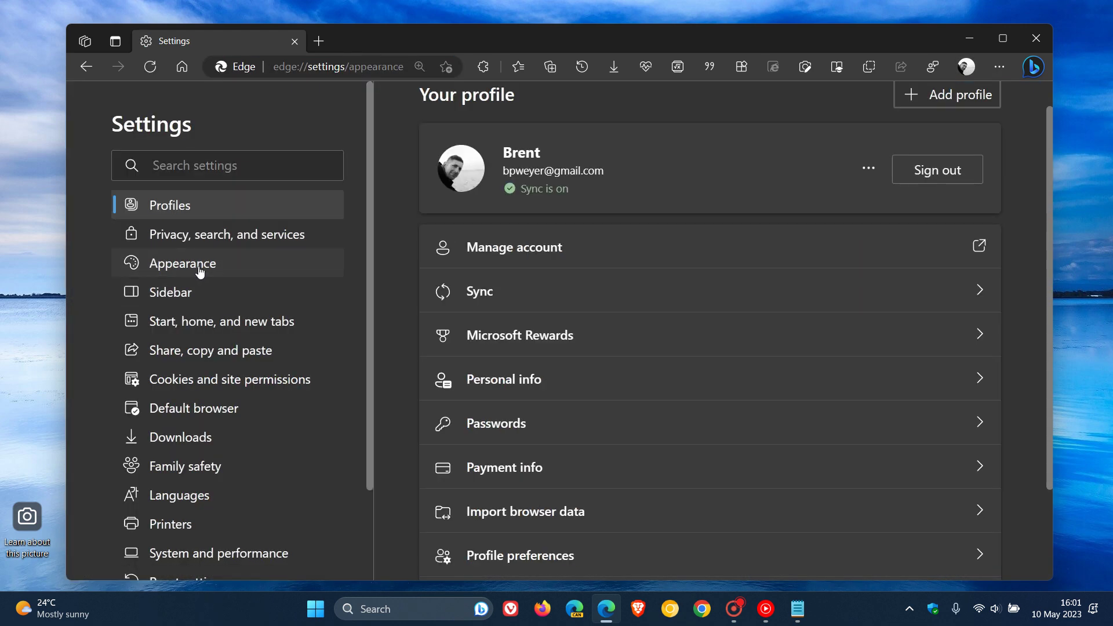
# Set the overall appearance to Light in Microsoft Edge's Appearance settings and restart the browser
pyautogui.click(633, 241)
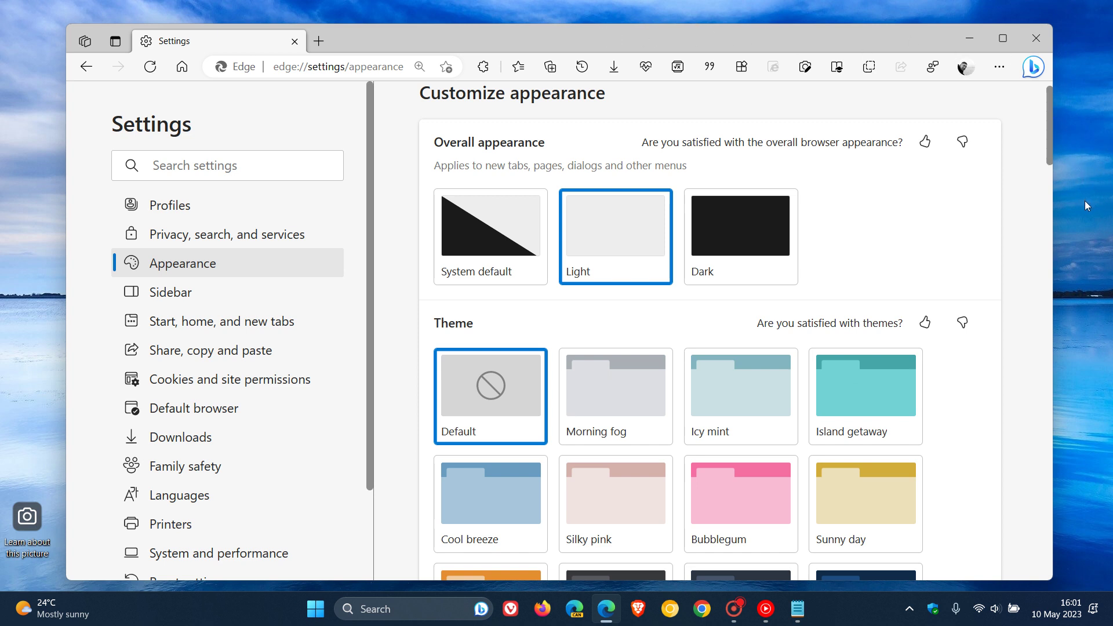
pyautogui.click(182, 68)
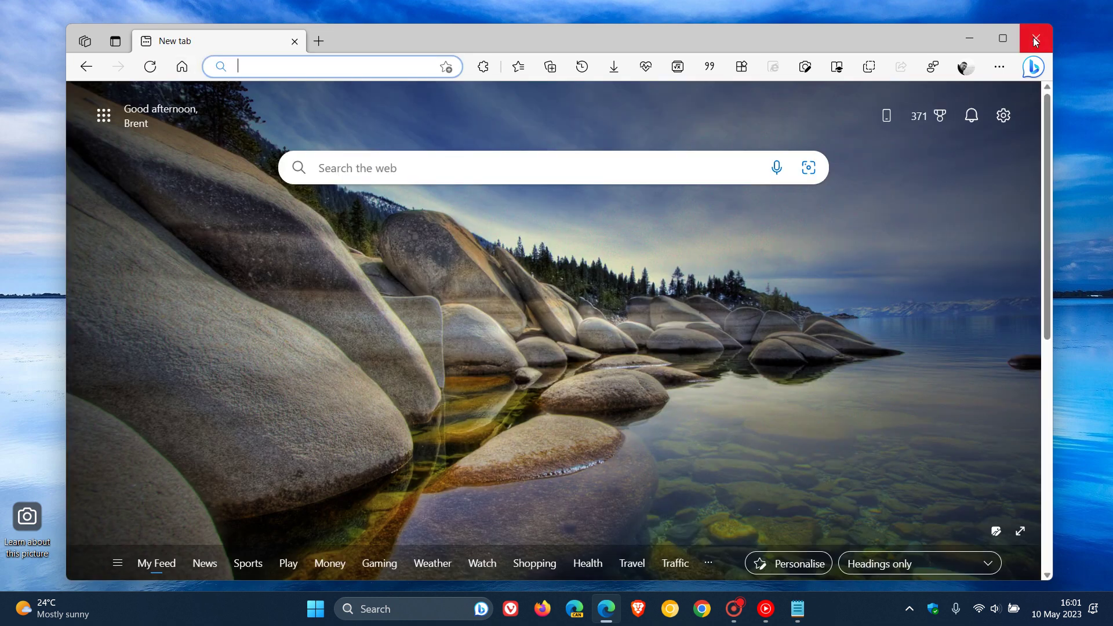
pyautogui.click(1034, 39)
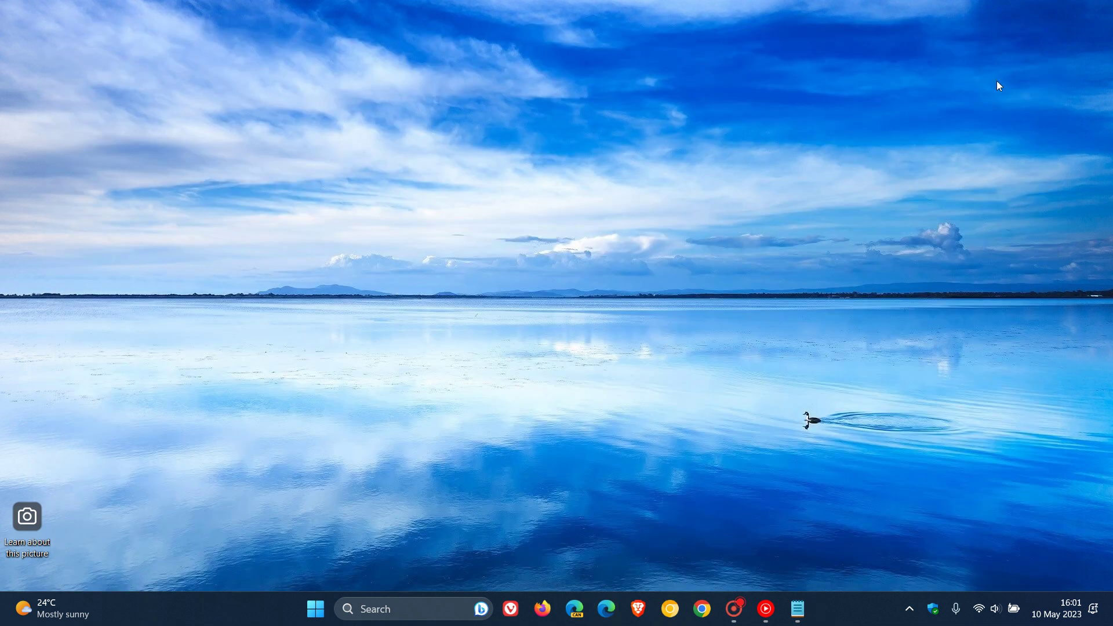
pyautogui.click(606, 608)
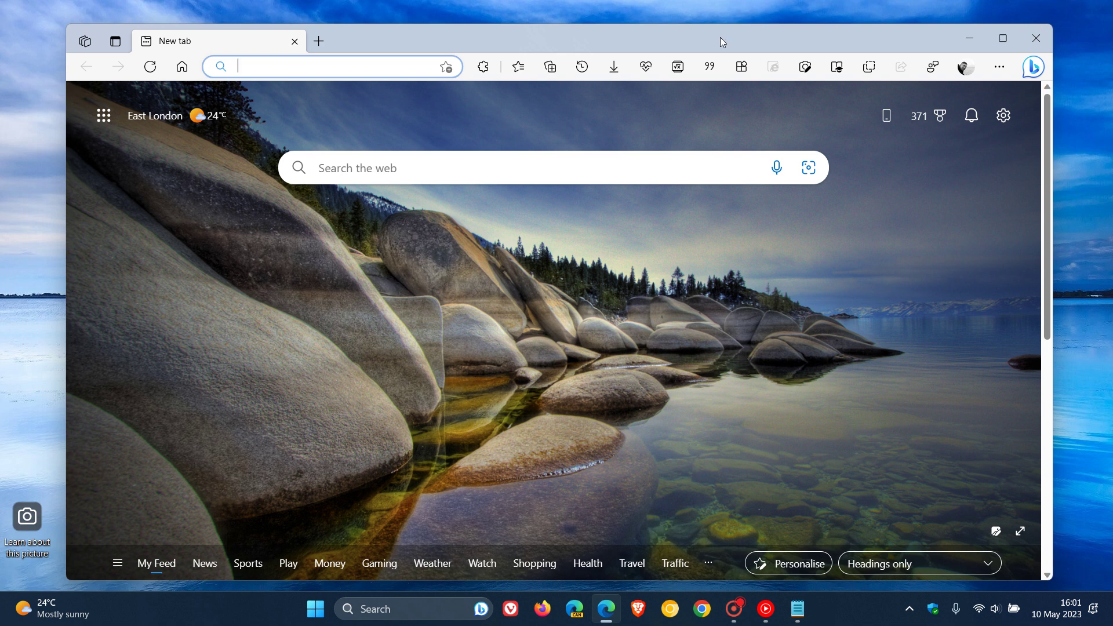
# Examine the Windows 11 visual effects option for the title bar and toolbar in the Appearance settings, and return to the home page
pyautogui.click(965, 67)
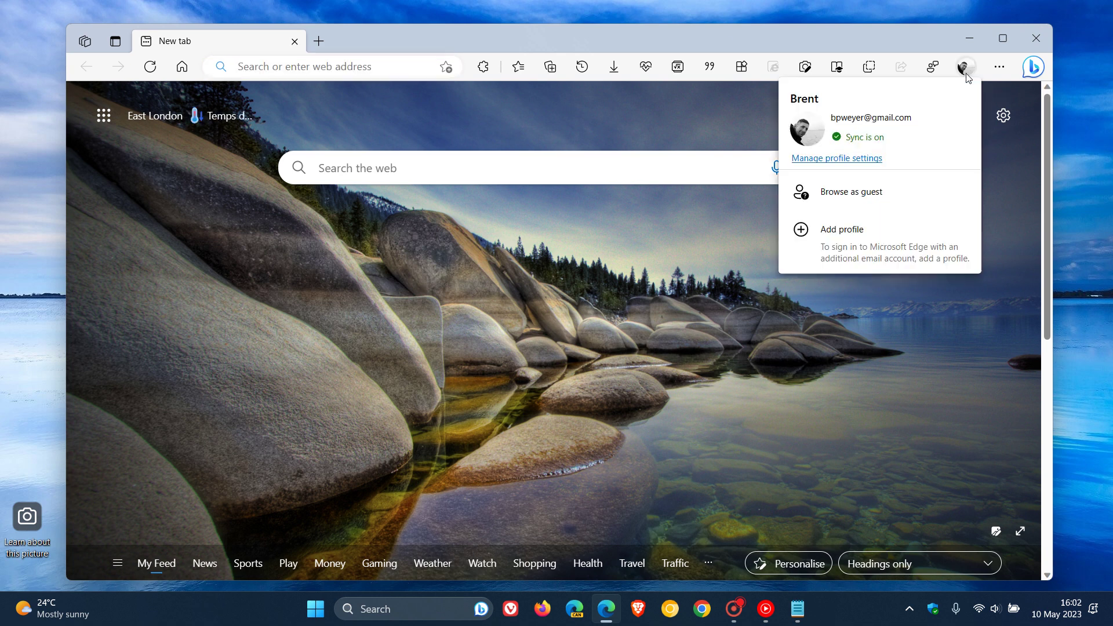
pyautogui.click(858, 158)
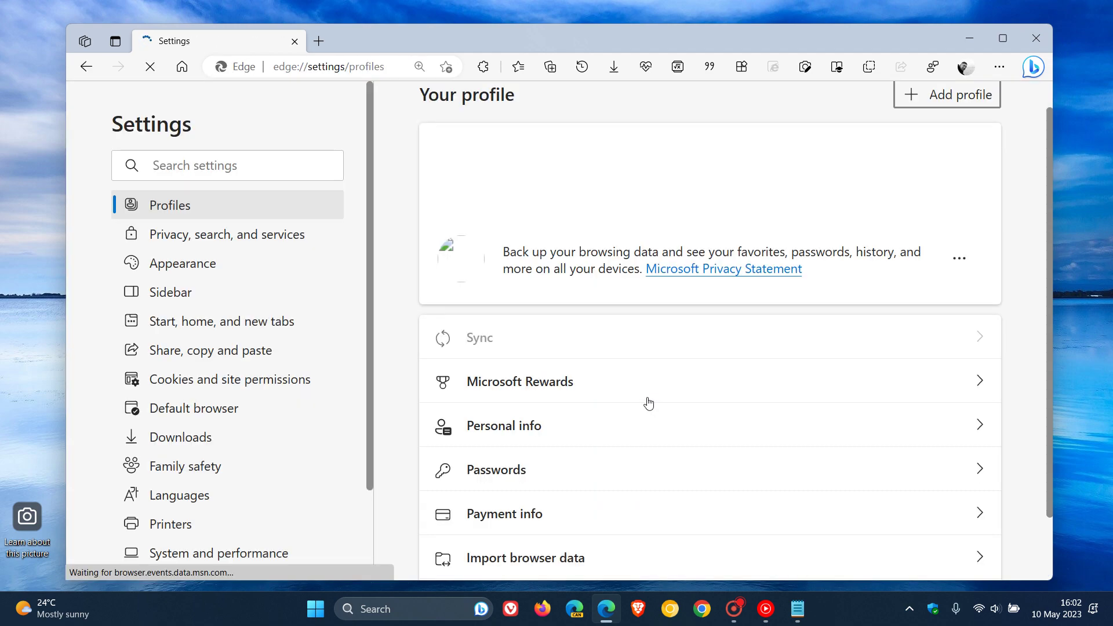
pyautogui.click(221, 270)
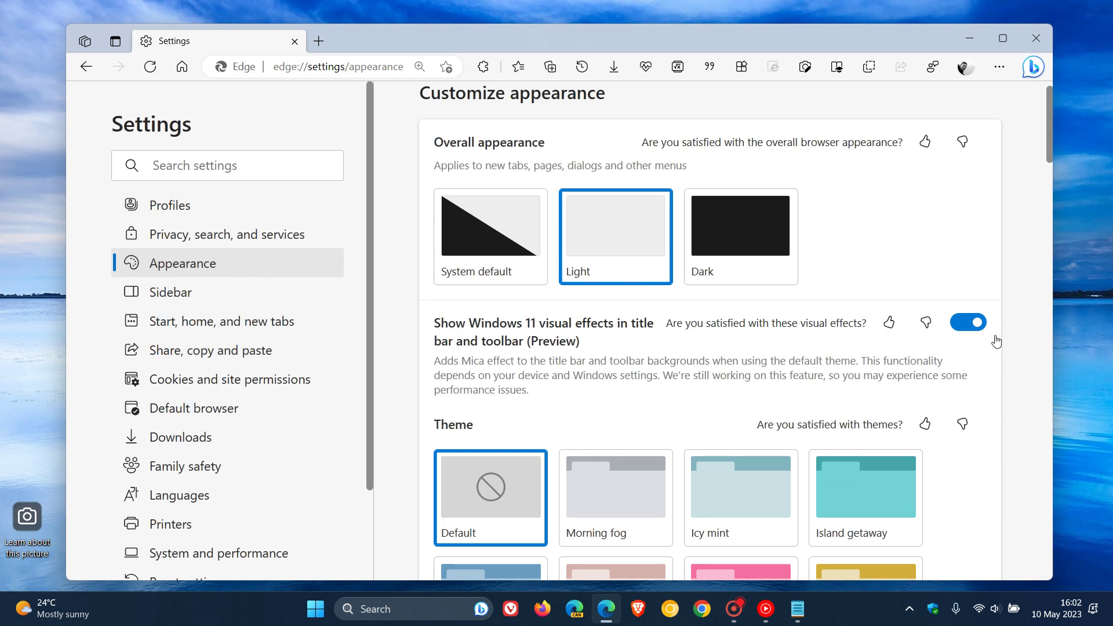
pyautogui.scroll(-1, 995, 341)
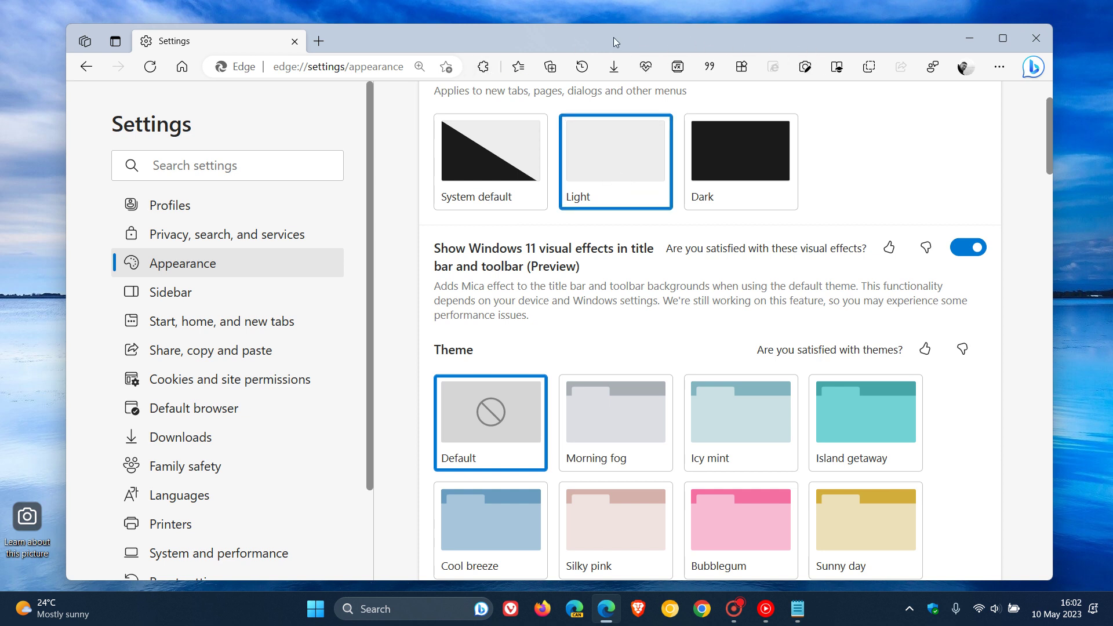
pyautogui.click(186, 69)
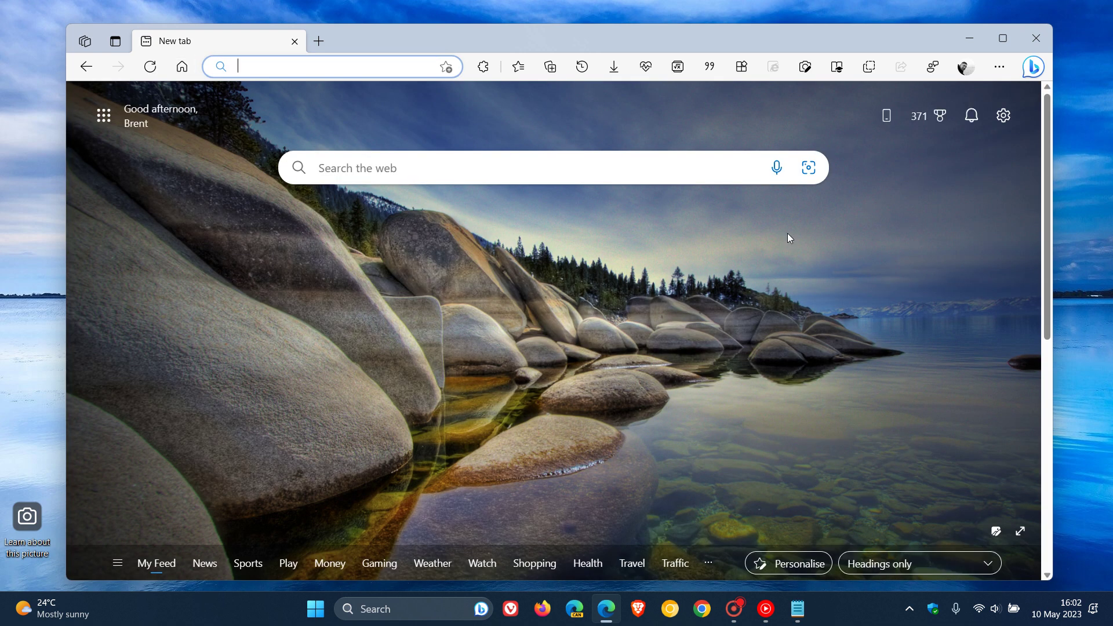